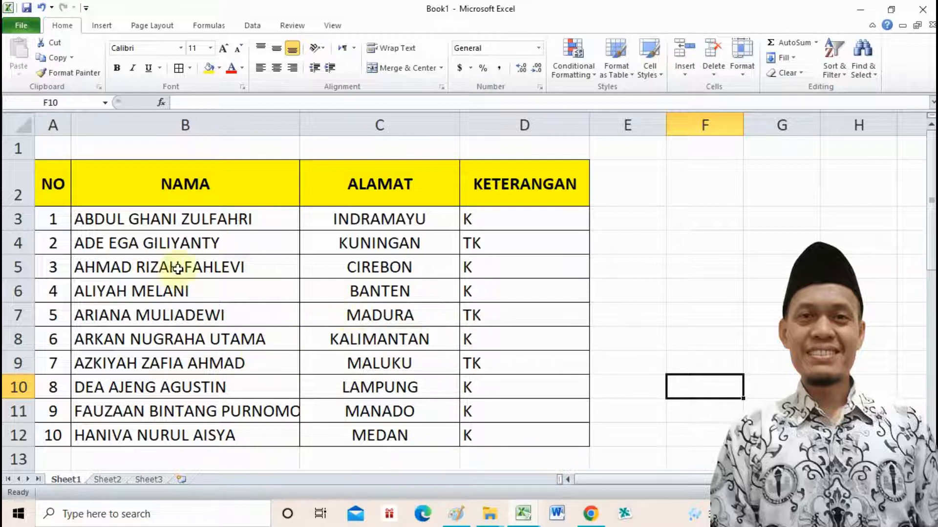
{"action": "left_click", "coordinate": [696, 269]}
{"action": "left_click", "coordinate": [745, 311]}
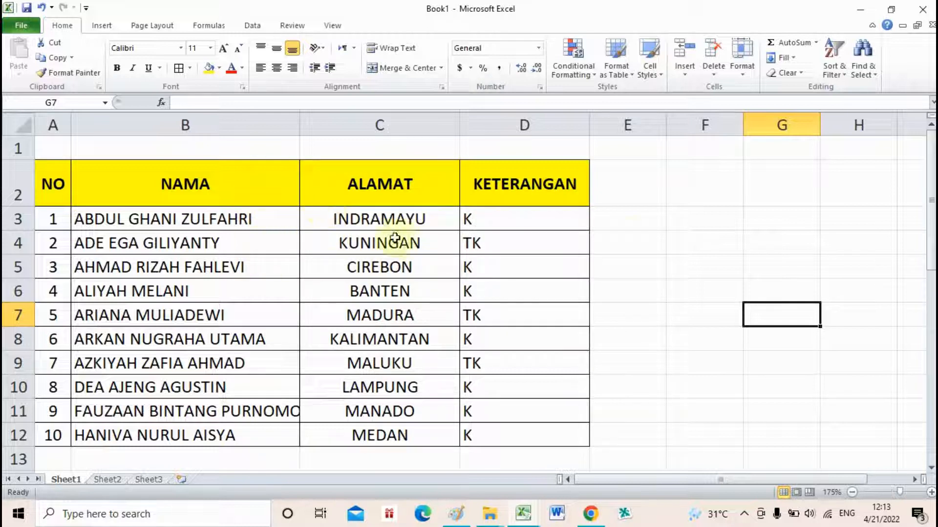
{"action": "left_click", "coordinate": [713, 223]}
{"action": "left_click", "coordinate": [778, 226]}
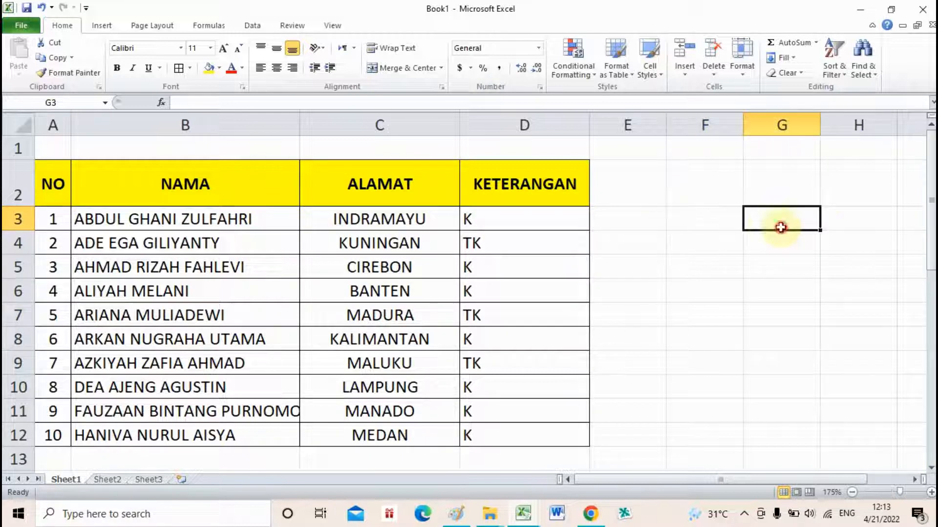
{"action": "left_click", "coordinate": [724, 218]}
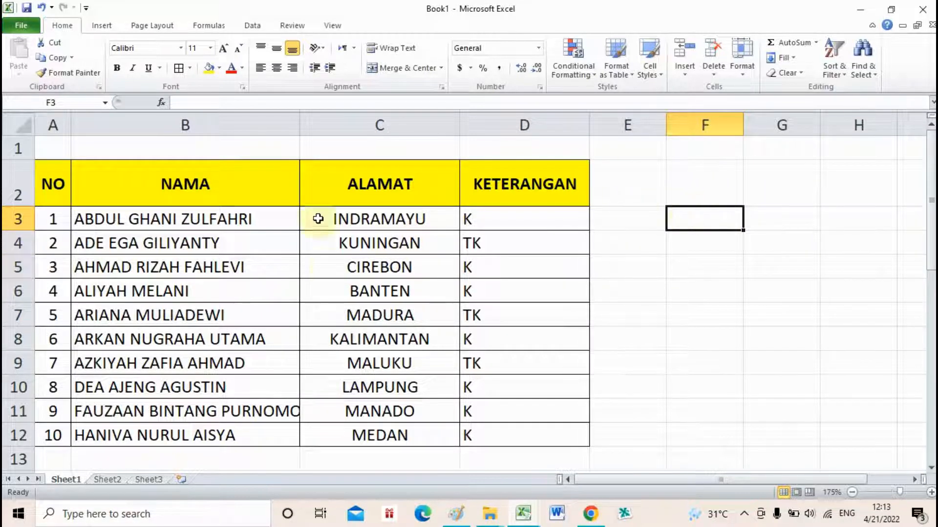
{"action": "left_click", "coordinate": [218, 212]}
{"action": "left_click", "coordinate": [684, 218]}
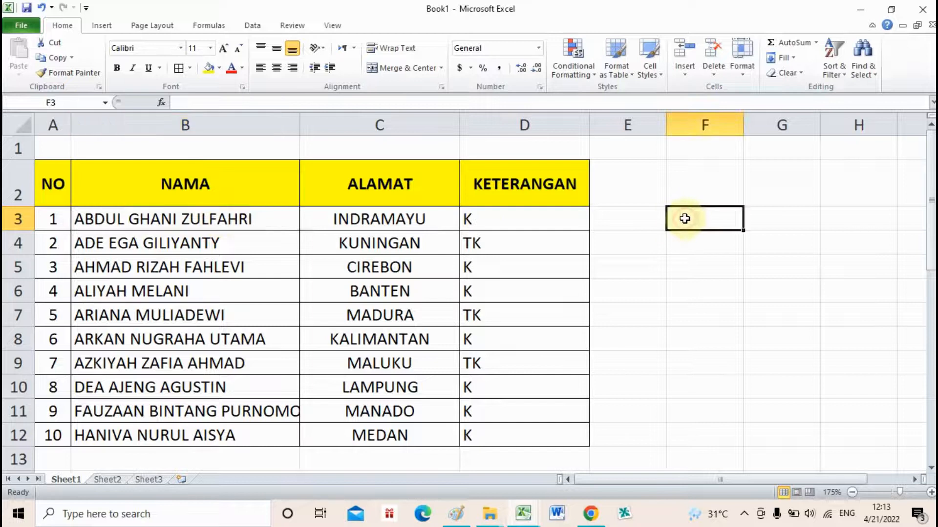
{"action": "left_click", "coordinate": [292, 212]}
{"action": "left_click", "coordinate": [691, 232]}
{"action": "left_click", "coordinate": [693, 220]}
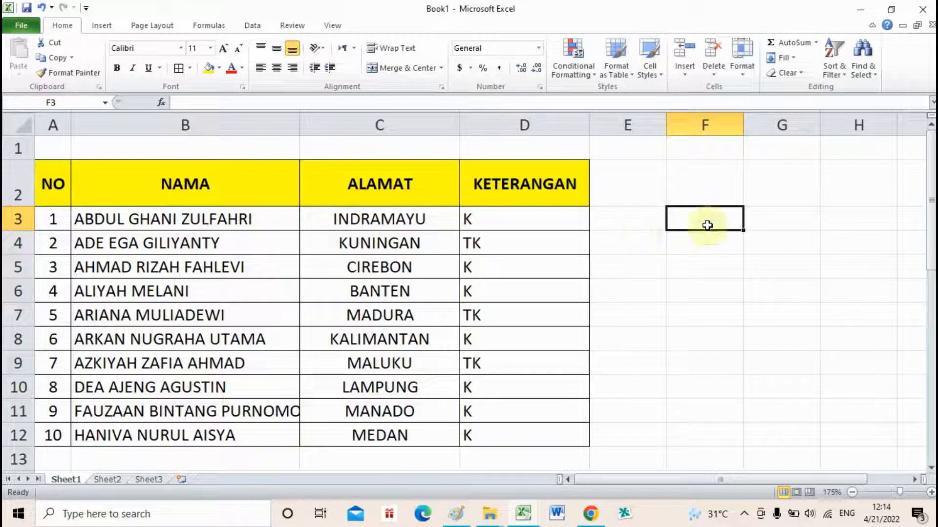
{"action": "left_click", "coordinate": [765, 219]}
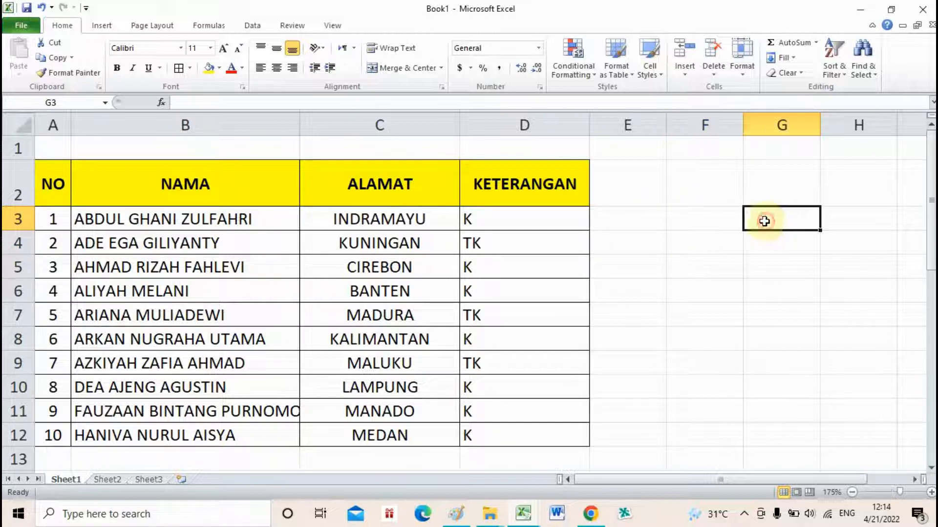
{"action": "left_click", "coordinate": [718, 217]}
{"action": "left_click", "coordinate": [765, 218]}
{"action": "left_click", "coordinate": [721, 219]}
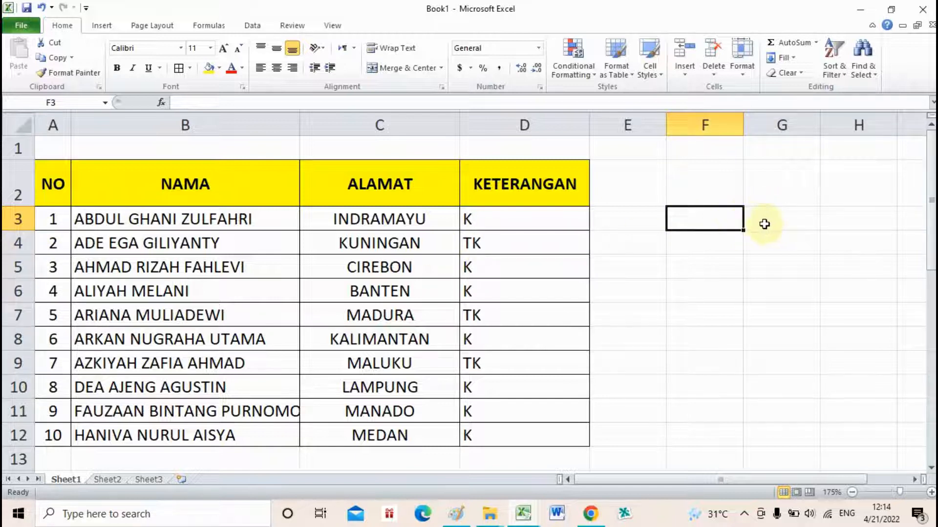
{"action": "left_click", "coordinate": [788, 218]}
{"action": "left_click", "coordinate": [722, 220]}
{"action": "left_click", "coordinate": [754, 219]}
{"action": "left_click", "coordinate": [716, 220]}
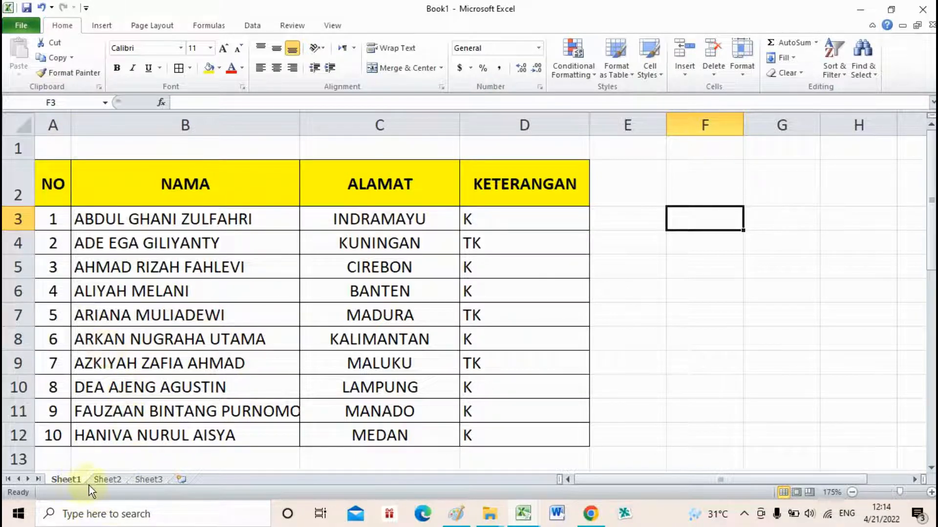
Add two new blank worksheets after Sheet3
{"action": "left_click", "coordinate": [108, 481]}
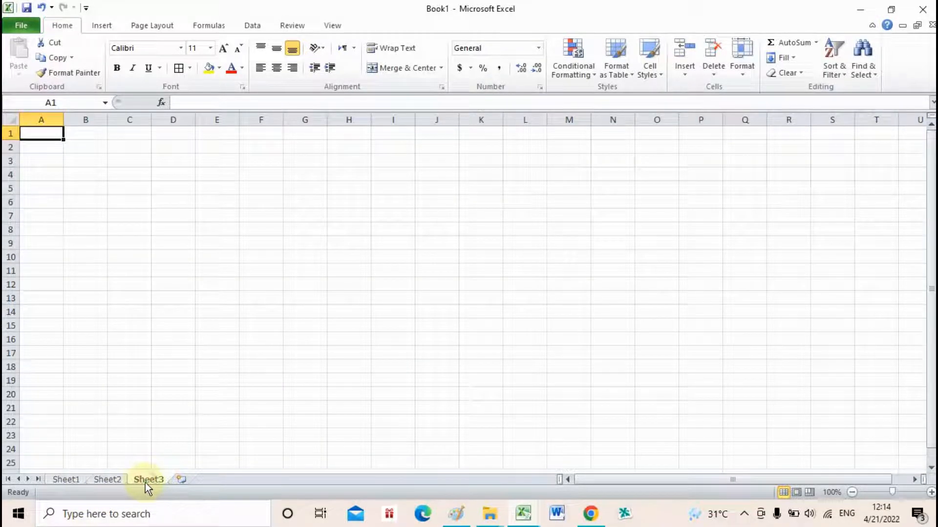
{"action": "left_click", "coordinate": [180, 480]}
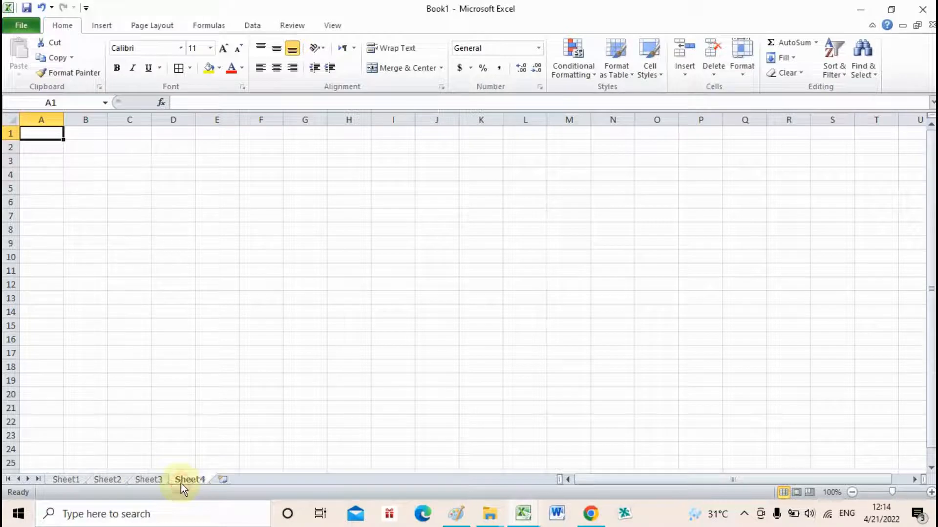
{"action": "left_click", "coordinate": [221, 481]}
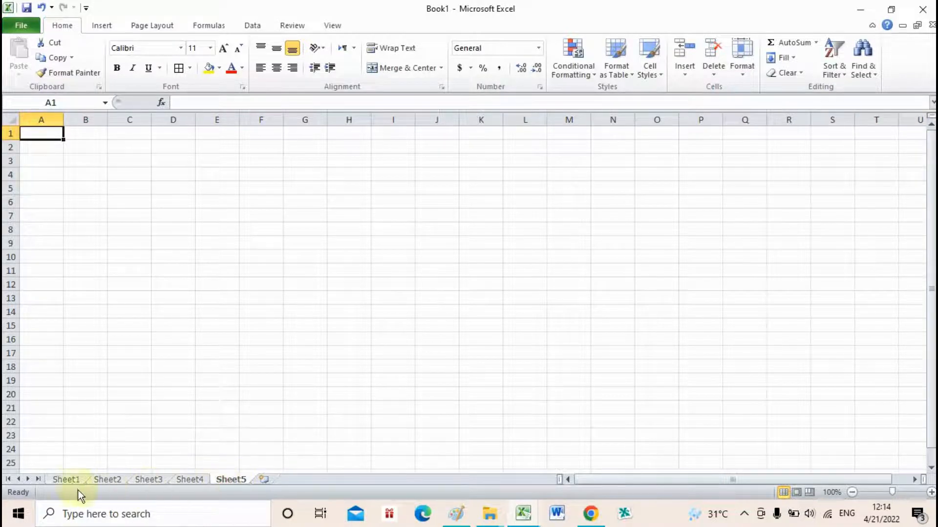
{"action": "left_click", "coordinate": [69, 481]}
{"action": "left_click", "coordinate": [122, 481]}
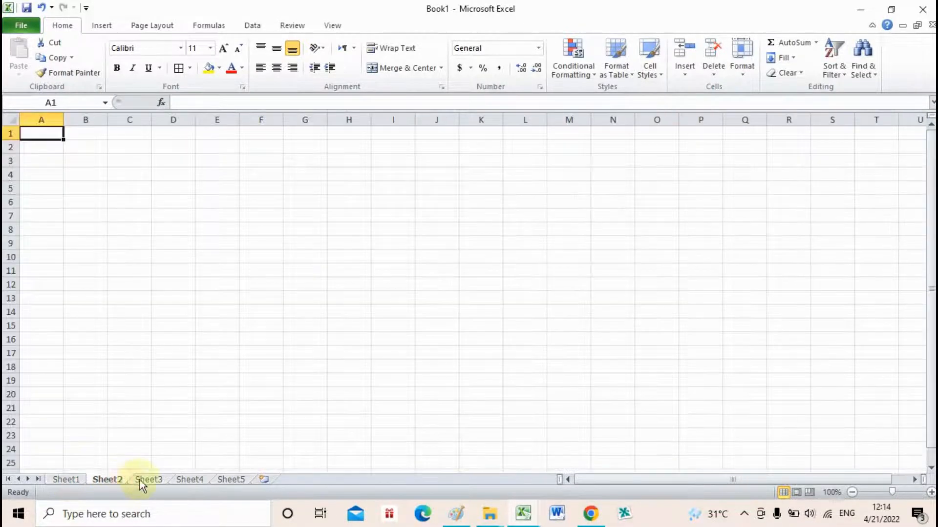
{"action": "left_click", "coordinate": [70, 480]}
{"action": "left_click", "coordinate": [107, 483]}
{"action": "left_click", "coordinate": [142, 481]}
On Sheet1, enter the formula =B3 in cell F3 and fill it down to F12 to repeat the NAMA column
{"action": "left_click", "coordinate": [81, 480]}
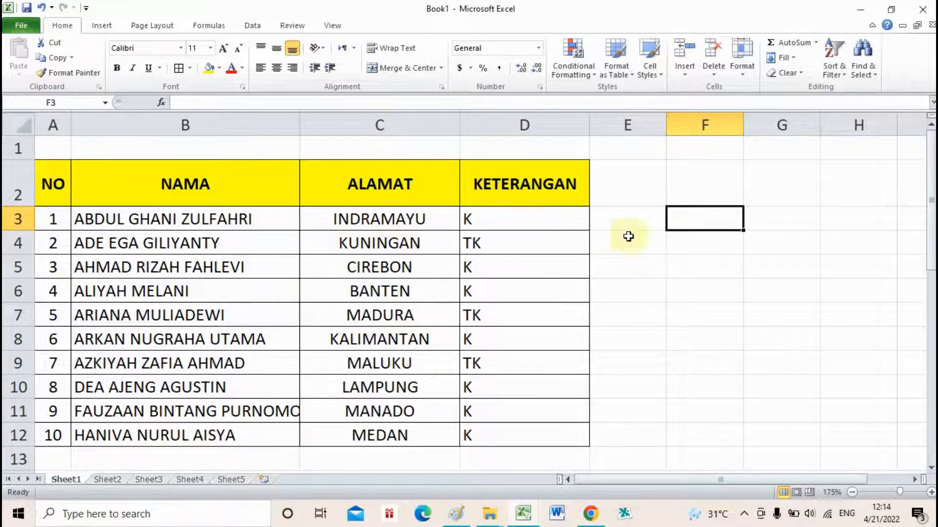
{"action": "left_click", "coordinate": [694, 250]}
{"action": "left_click", "coordinate": [707, 220]}
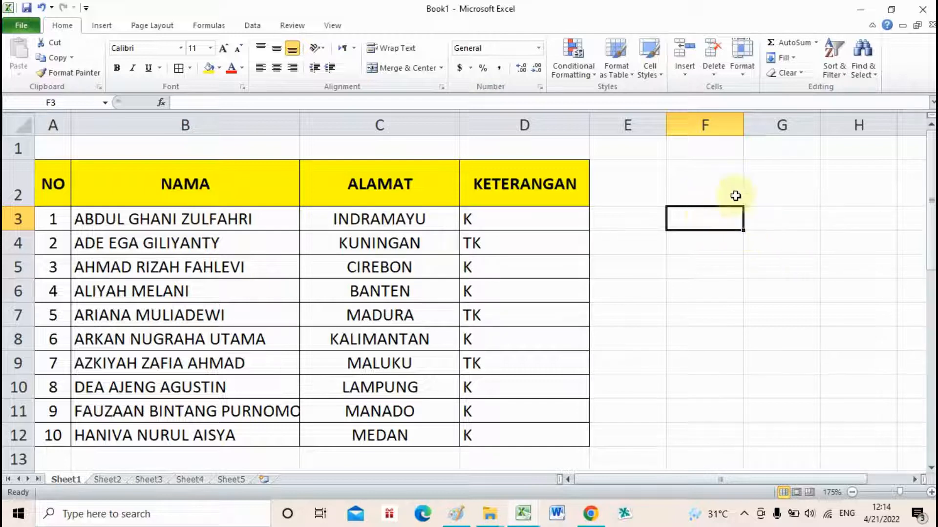
{"action": "type", "text": "="}
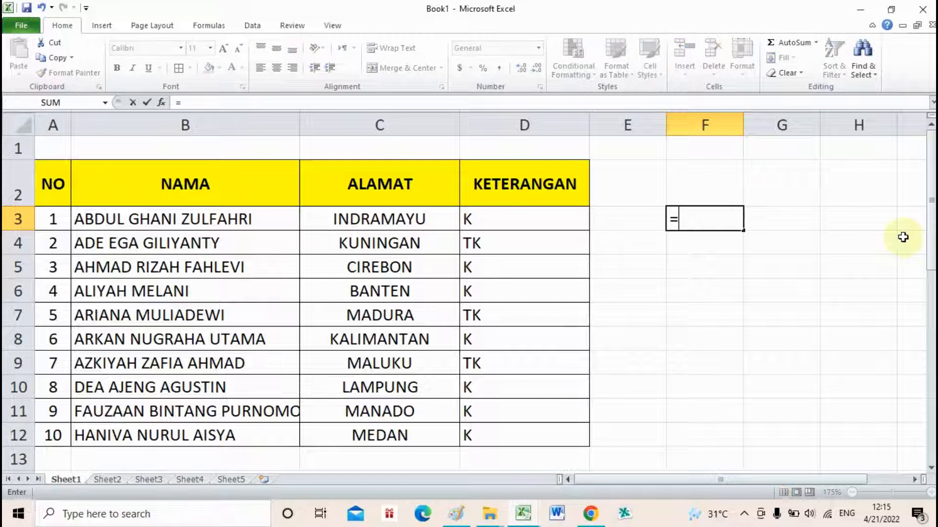
{"action": "left_click", "coordinate": [149, 221]}
{"action": "key", "text": "Return"}
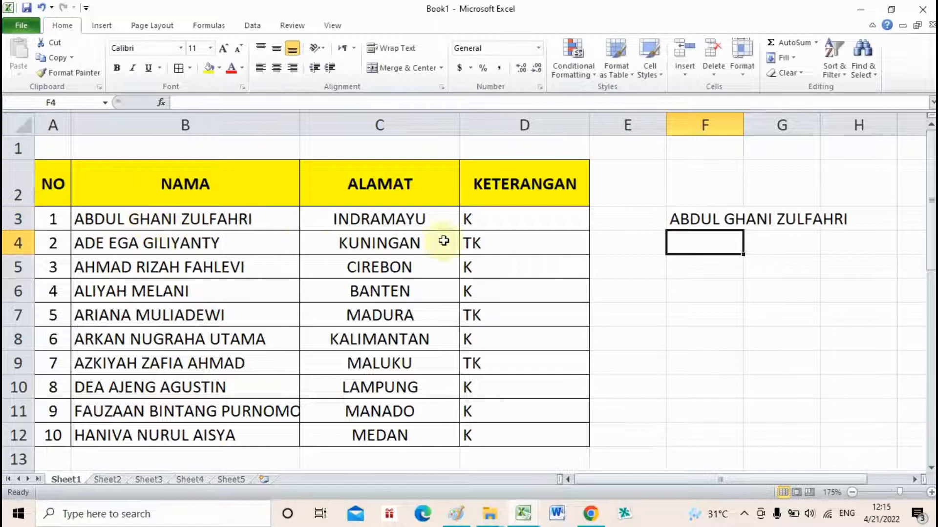
{"action": "left_click", "coordinate": [707, 217]}
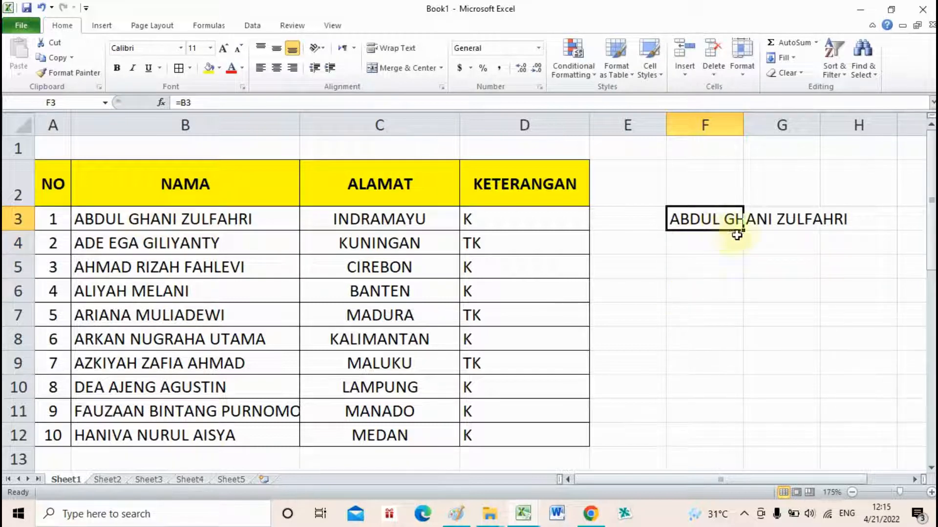
{"action": "left_click_drag", "start_coordinate": [743, 230], "coordinate": [764, 442]}
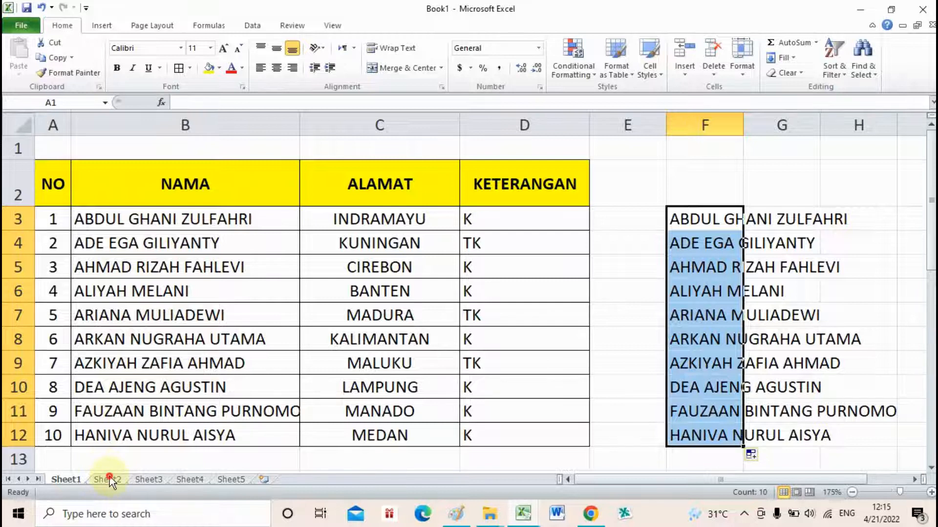
On Sheet2, enter the formula =Sheet1!B3 in cell C3 to pull in the first entry of Sheet1's NAMA column
{"action": "left_click", "coordinate": [108, 478]}
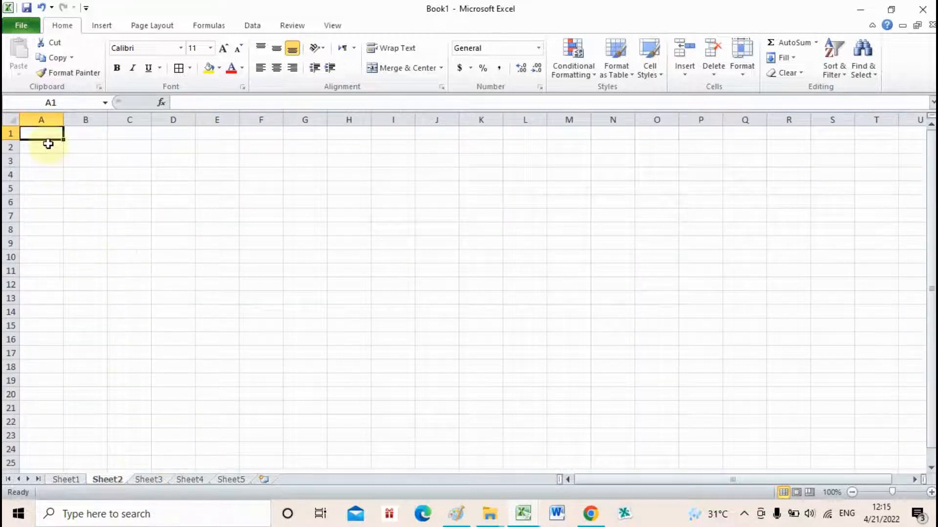
{"action": "left_click", "coordinate": [129, 160]}
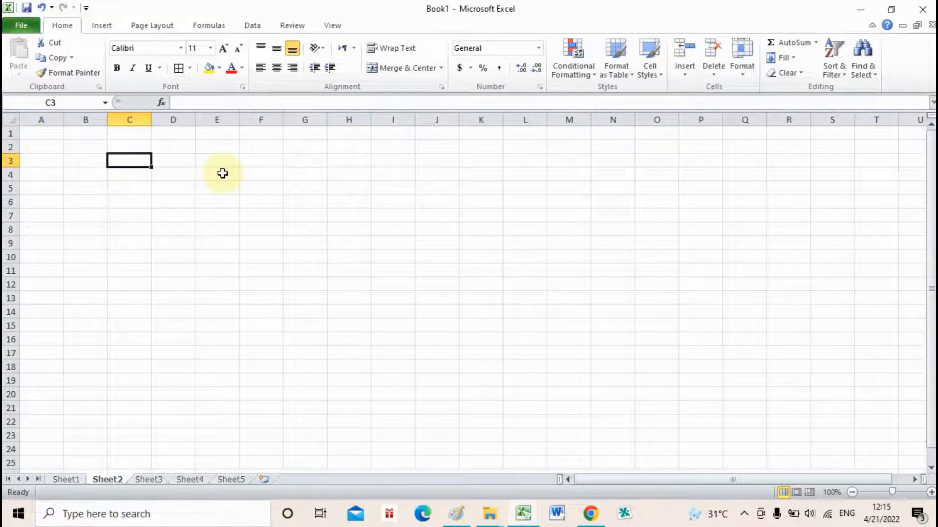
{"action": "scroll", "coordinate": [286, 256], "scroll_direction": "up", "scroll_amount": 9}
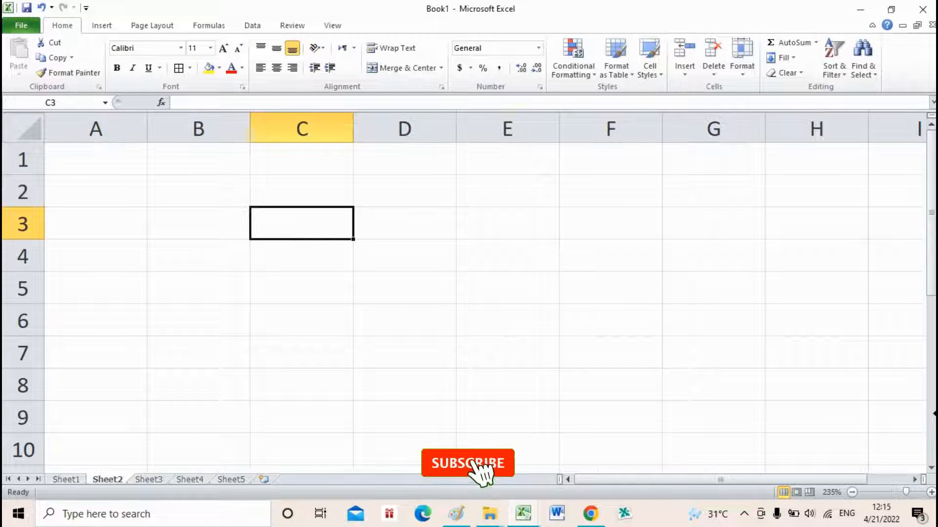
{"action": "type", "text": "=Sheet1!"}
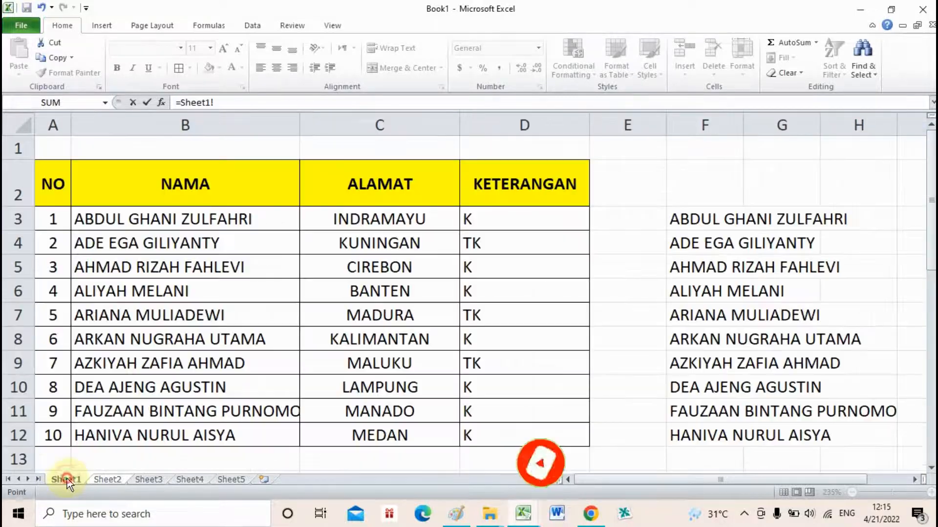
{"action": "left_click", "coordinate": [67, 479]}
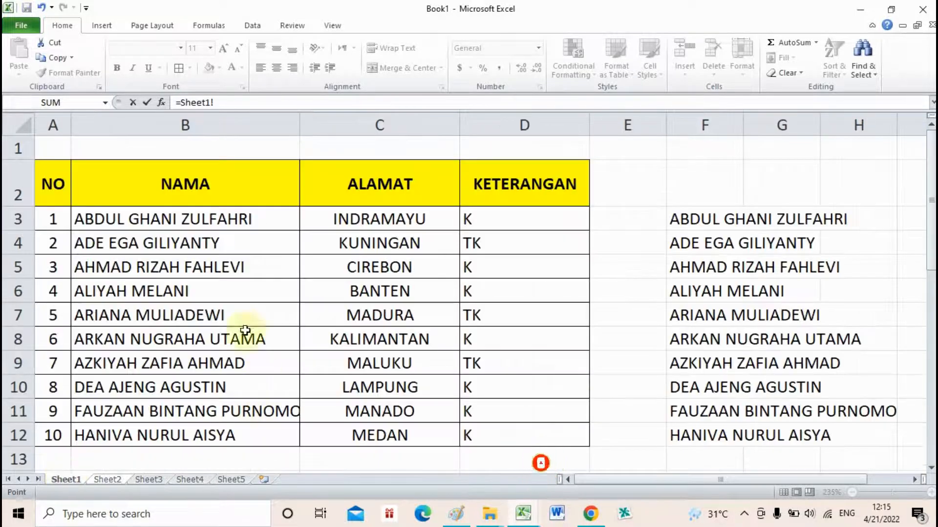
{"action": "left_click", "coordinate": [125, 220]}
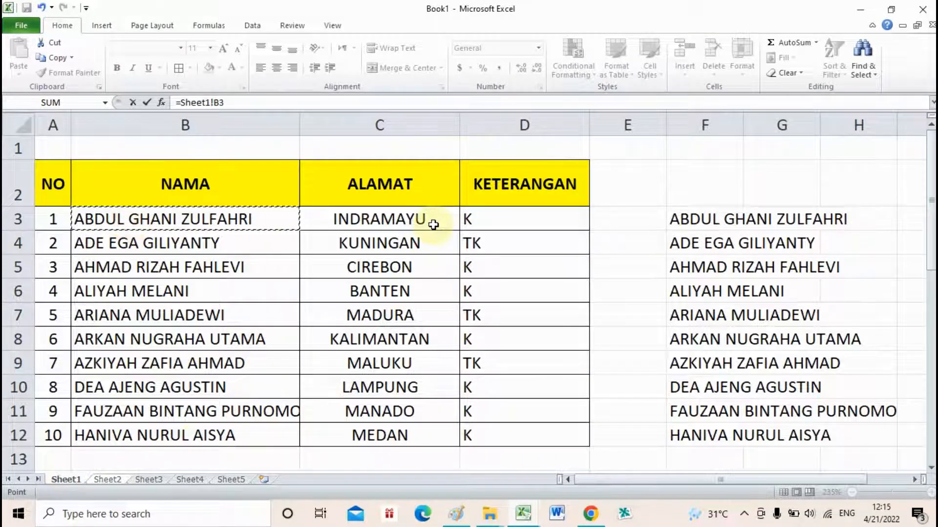
{"action": "key", "text": "Return"}
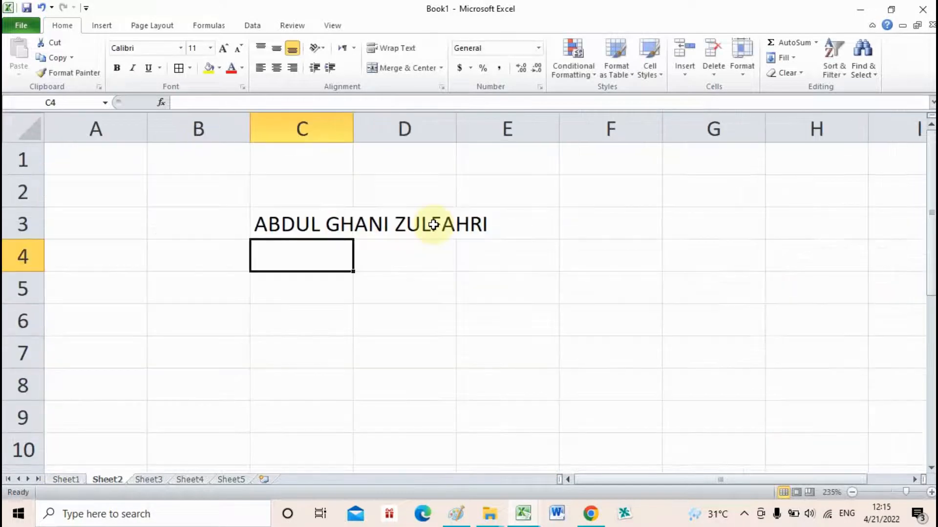
Fill the Sheet1 reference in cell C3 of Sheet2 down to C11
{"action": "left_click", "coordinate": [292, 217]}
{"action": "left_click", "coordinate": [353, 242]}
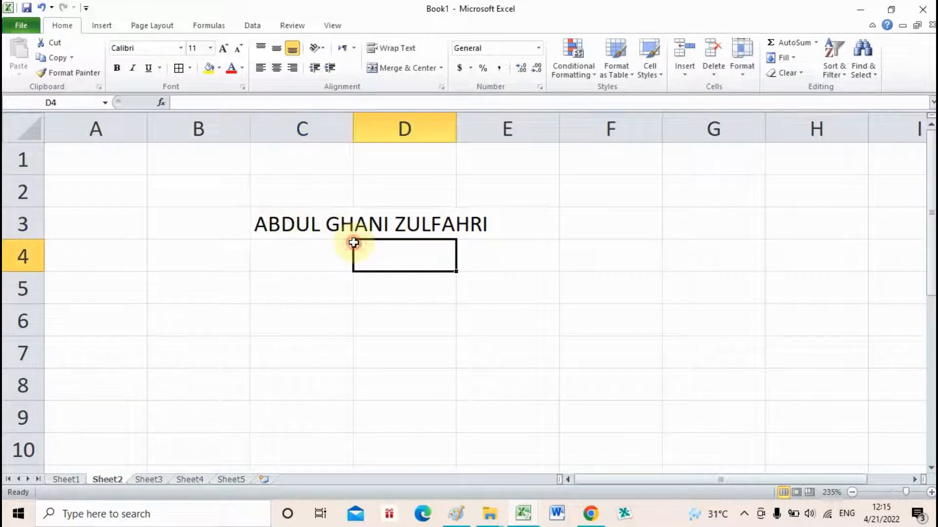
{"action": "left_click", "coordinate": [330, 222]}
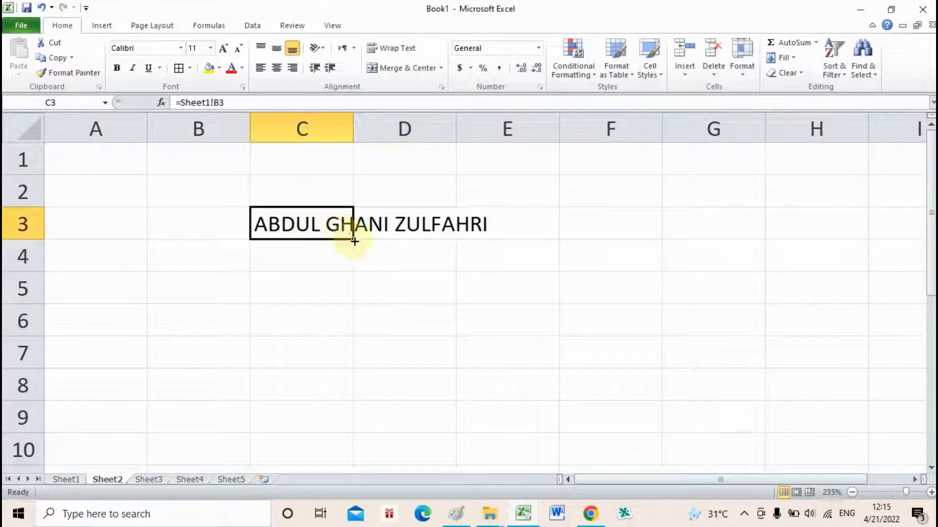
{"action": "left_click_drag", "start_coordinate": [355, 241], "coordinate": [348, 320]}
{"action": "left_click_drag", "start_coordinate": [342, 471], "coordinate": [341, 465]}
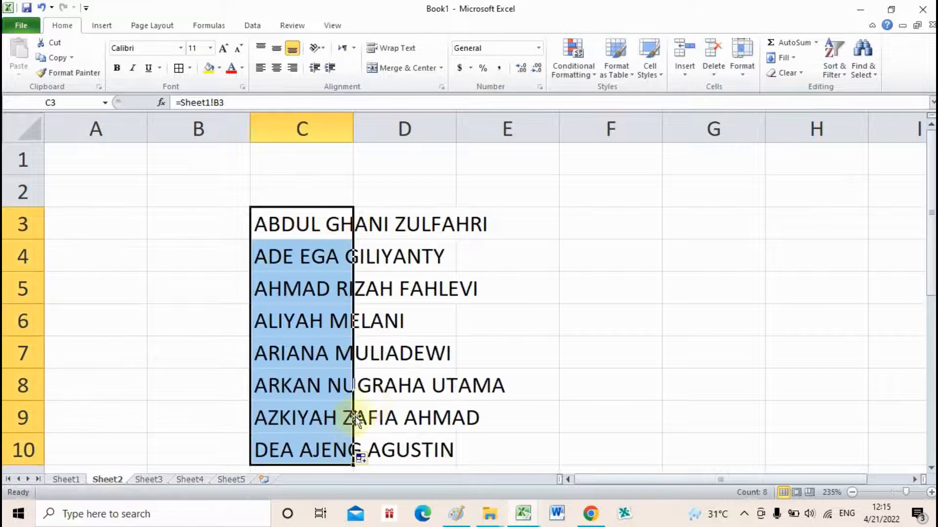
{"action": "scroll", "coordinate": [372, 402], "scroll_direction": "down", "scroll_amount": 2}
{"action": "left_click_drag", "start_coordinate": [353, 270], "coordinate": [352, 316]}
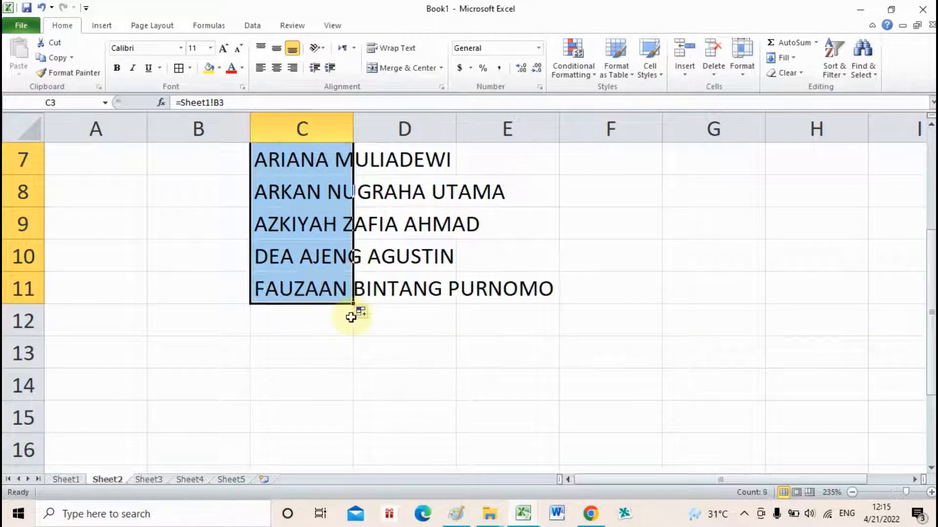
{"action": "scroll", "coordinate": [390, 336], "scroll_direction": "up", "scroll_amount": 2}
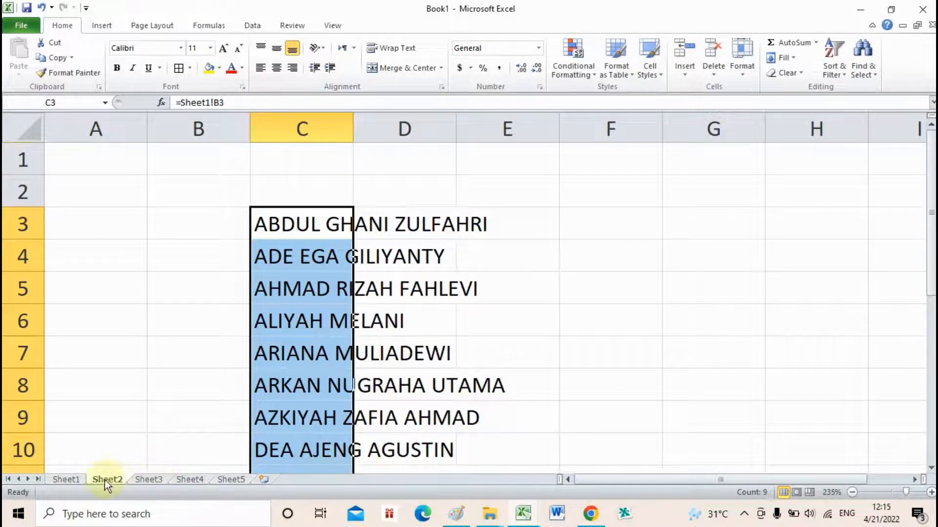
{"action": "left_click", "coordinate": [67, 479]}
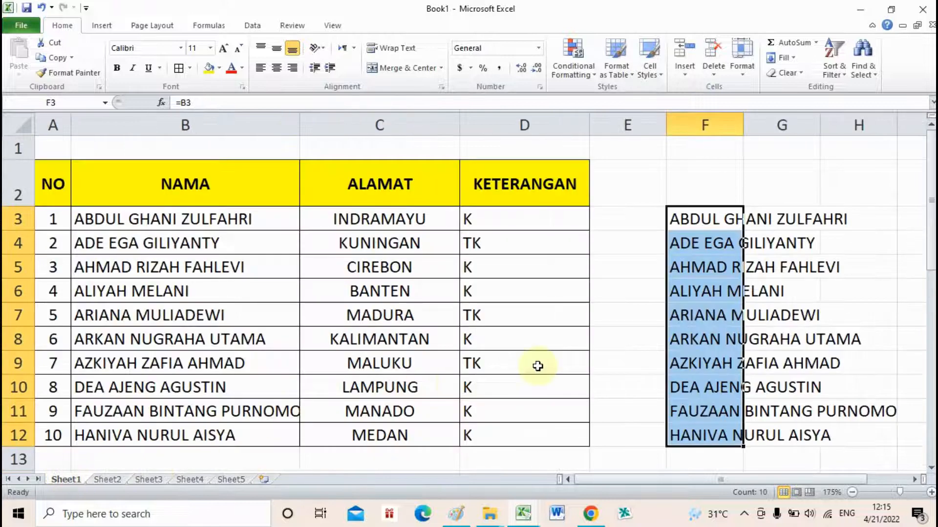
{"action": "left_click", "coordinate": [731, 189]}
{"action": "left_click", "coordinate": [803, 192]}
{"action": "left_click", "coordinate": [857, 184]}
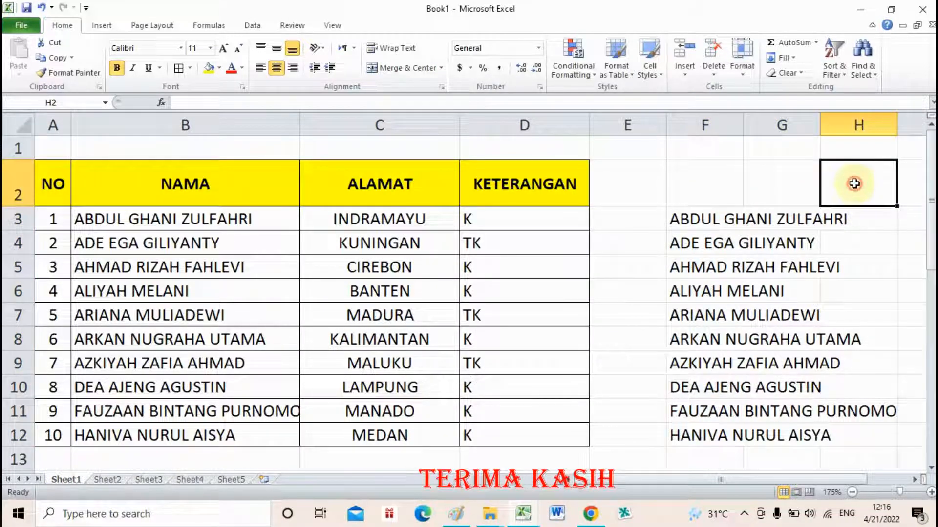
{"action": "left_click", "coordinate": [911, 479]}
{"action": "left_click", "coordinate": [911, 479]}
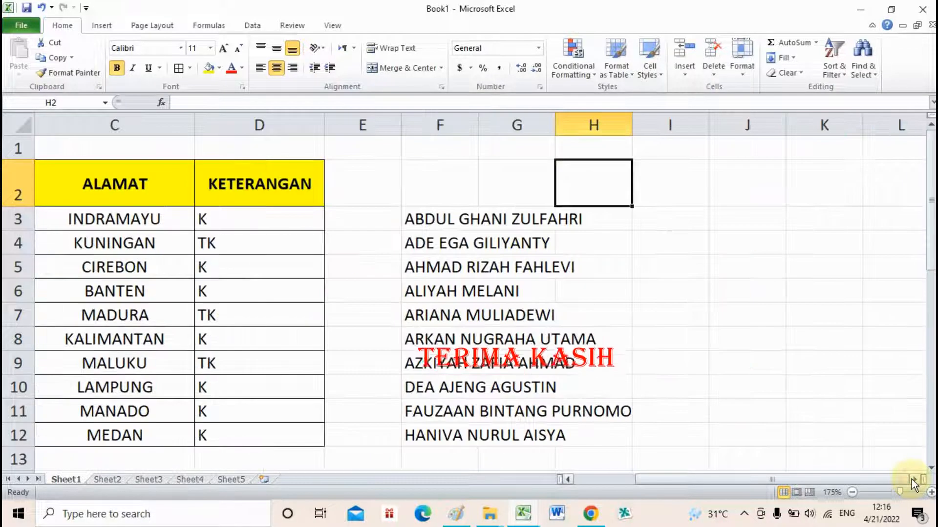
{"action": "left_click", "coordinate": [856, 386]}
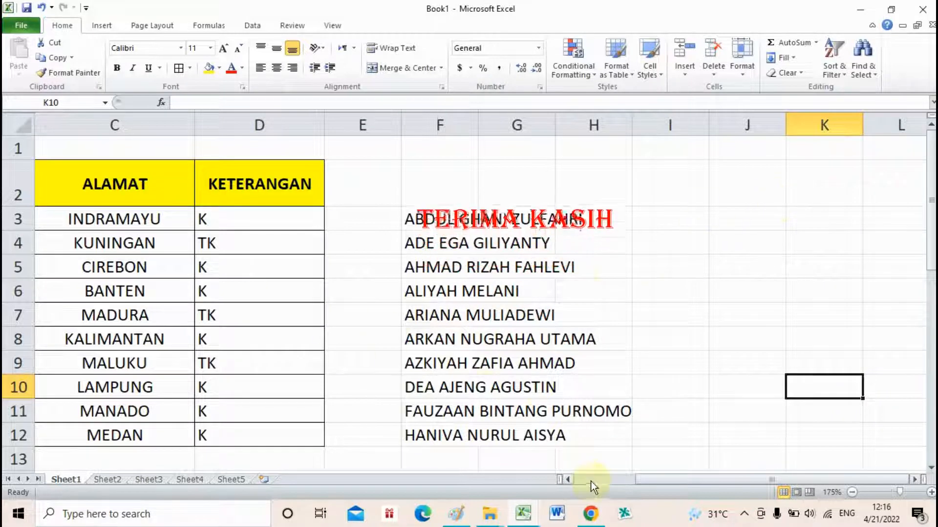
{"action": "left_click", "coordinate": [568, 479]}
{"action": "left_click", "coordinate": [568, 479]}
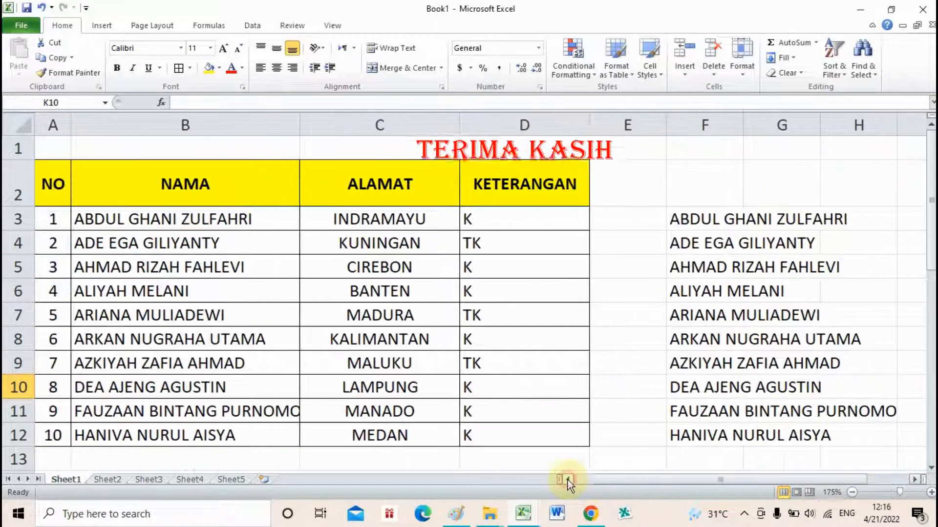